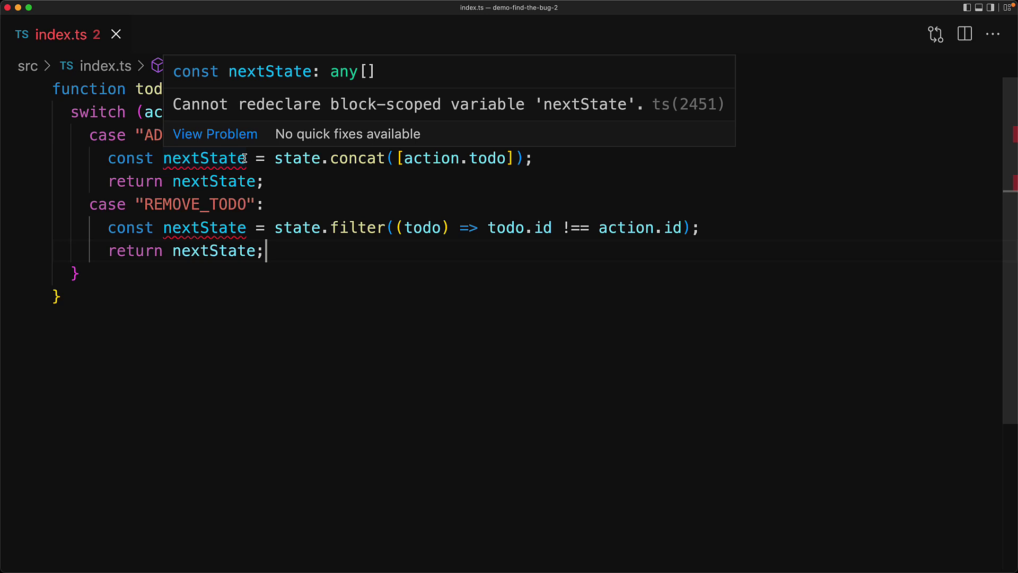
# Step: Select the ADD_TODO case body and wrap it in its own braces
pyautogui.click(100, 271)
pyautogui.keyDown('shift'); pyautogui.click(273, 112); pyautogui.keyUp('shift')
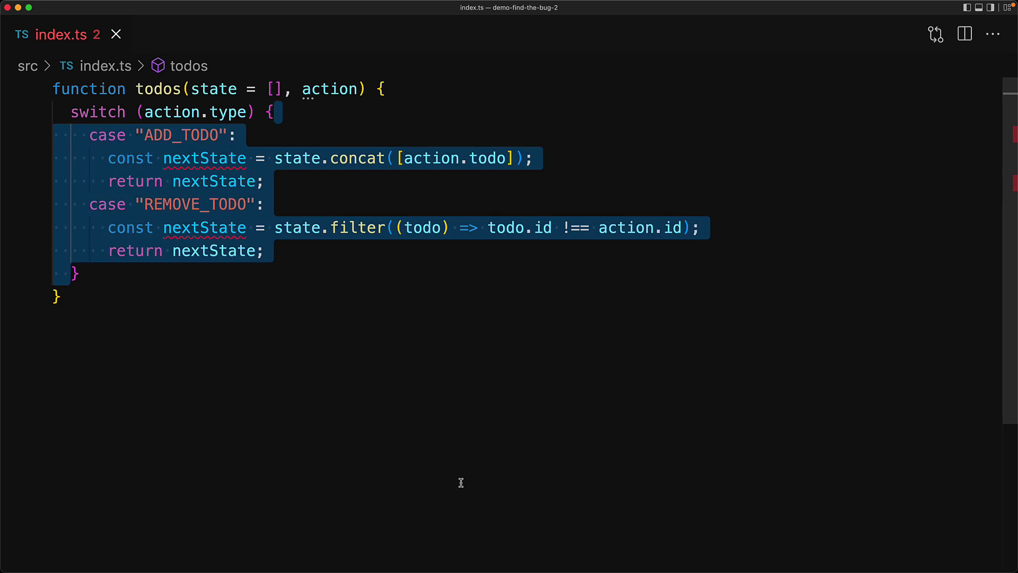
pyautogui.press('Left')
pyautogui.press('Down')
pyautogui.hotkey('shift', 'Down')
pyautogui.hotkey('shift', 'Down')
pyautogui.hotkey('shift', 'Down')
pyautogui.hotkey('shift', 'Home')
pyautogui.write('{')
pyautogui.press('Right')
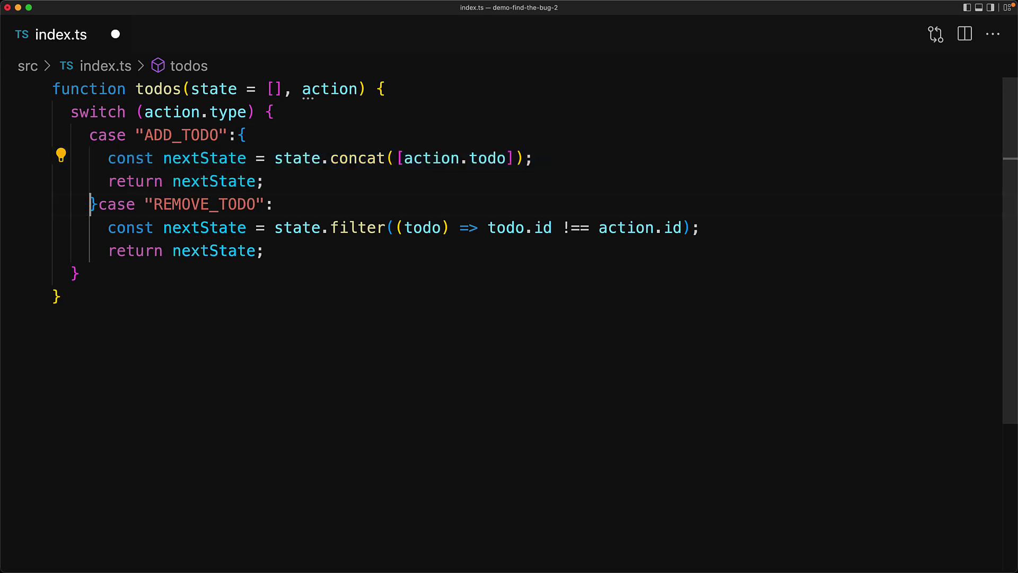
# Step: Put the REMOVE_TODO case on its own line and select its case body
pyautogui.press('Return')
pyautogui.press('End')
pyautogui.hotkey('shift', 'Down')
pyautogui.hotkey('shift', 'Down')
pyautogui.hotkey('shift', 'Down')
pyautogui.hotkey('shift', 'Home')
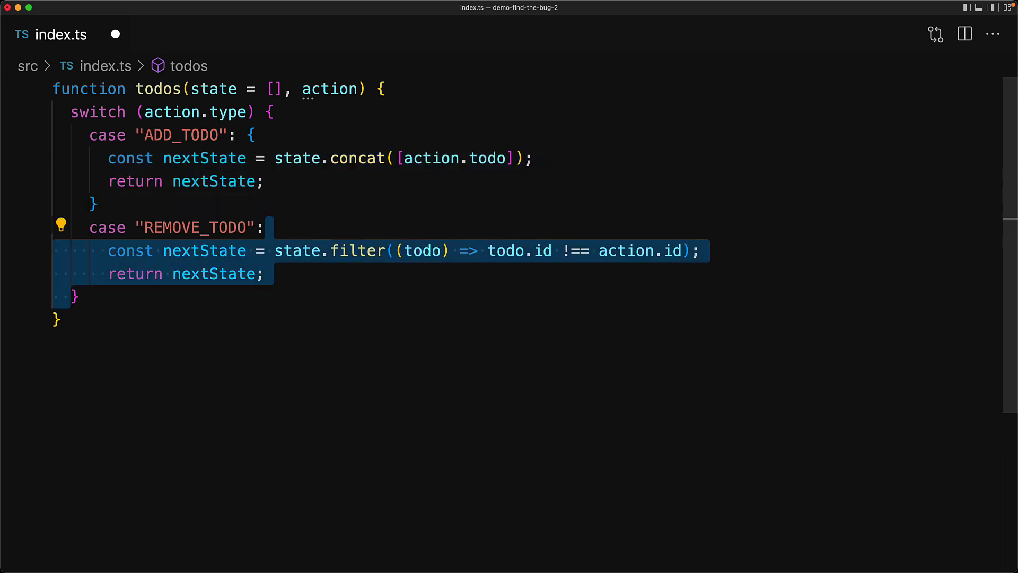
pyautogui.write('{')
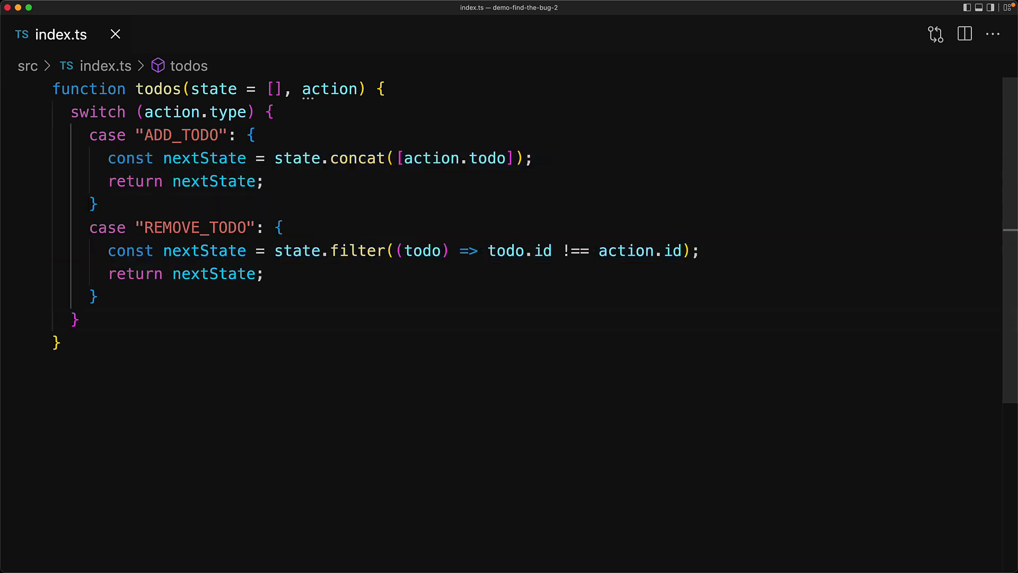